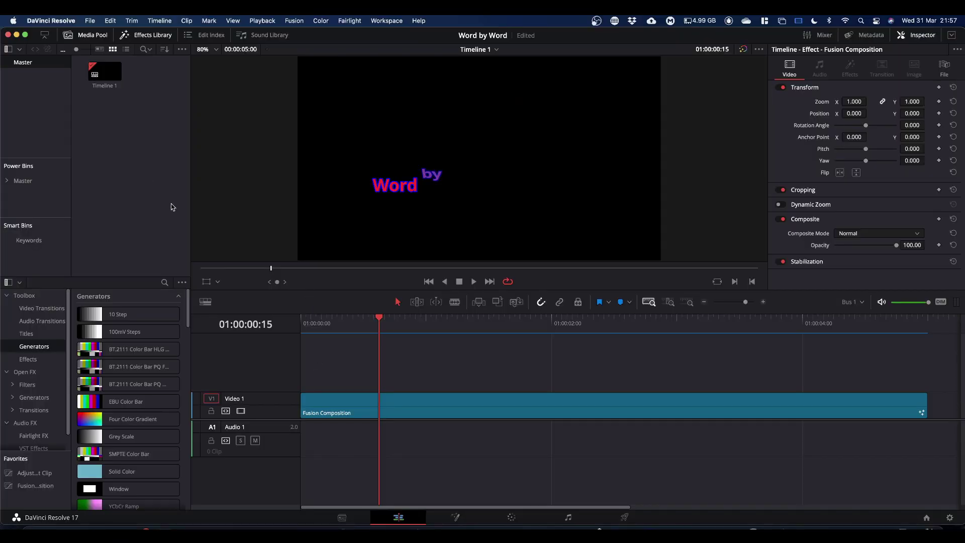
Drag a Fusion Composition from the Effects toolbox to follow the existing clip on Video 1.
click(151, 35)
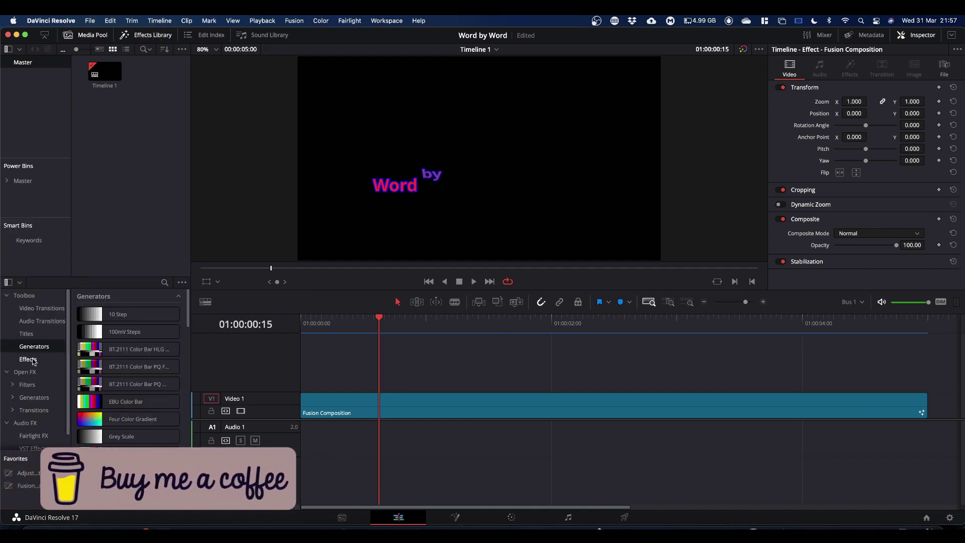
click(28, 359)
click(126, 333)
drag(125, 333, 950, 408)
Fit the timeline, park the playhead on the new composition and switch to the Fusion page.
key(shift+z)
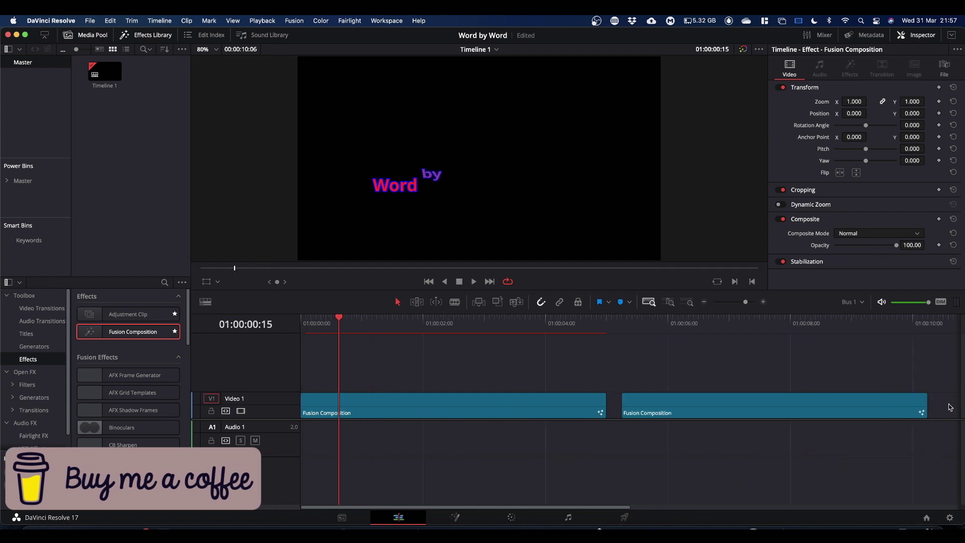
click(628, 323)
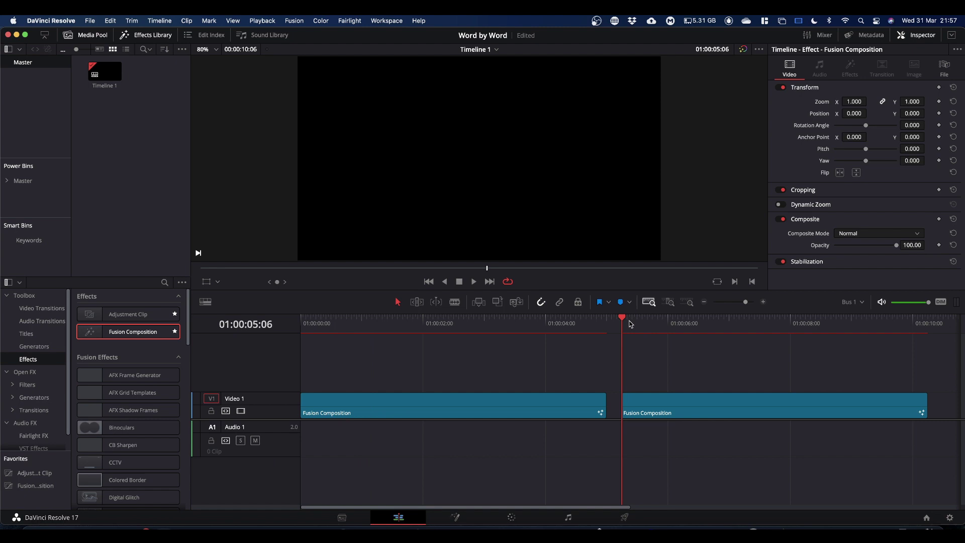
click(640, 321)
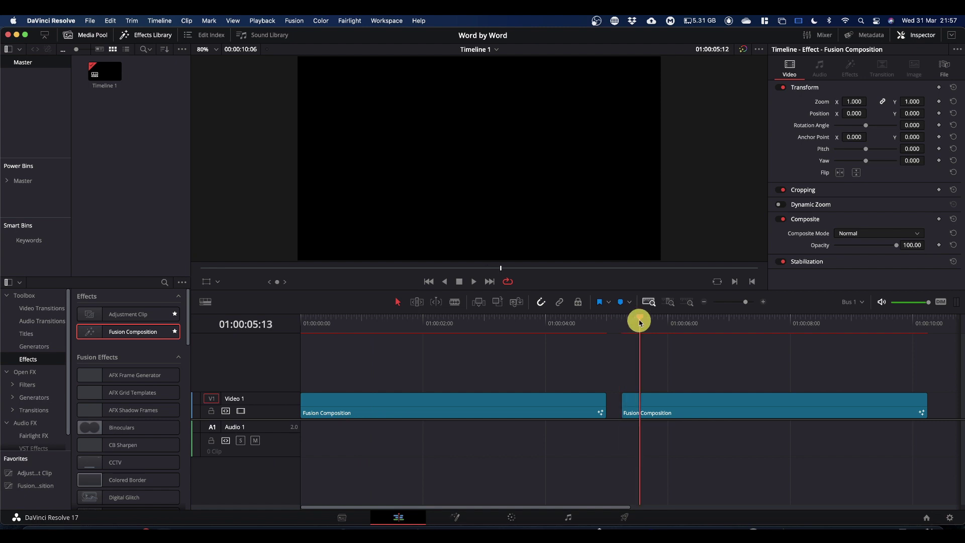
click(459, 514)
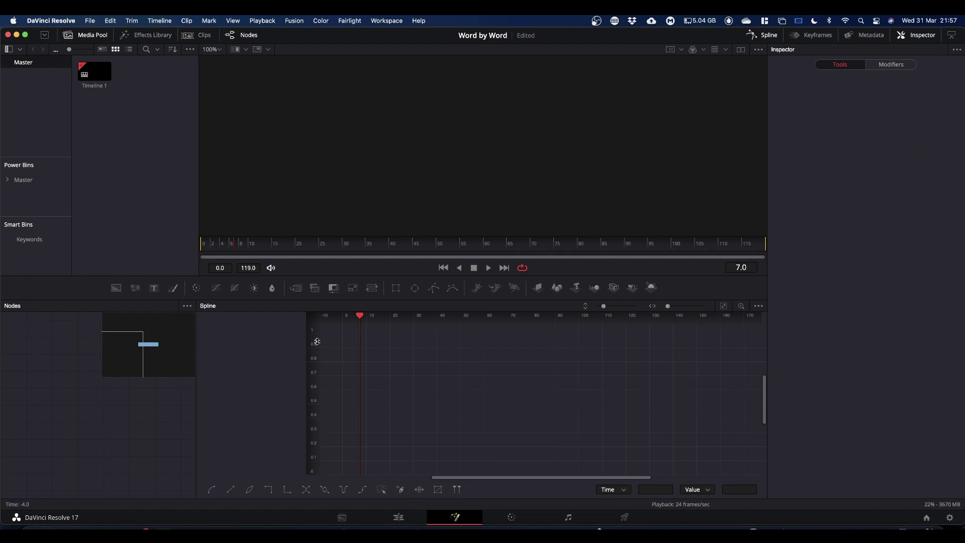
Reposition MediaOut1 and drag in a Text node, creating Text1 connected to MediaOut1.
click(141, 348)
drag(118, 395, 143, 413)
drag(150, 292, 114, 412)
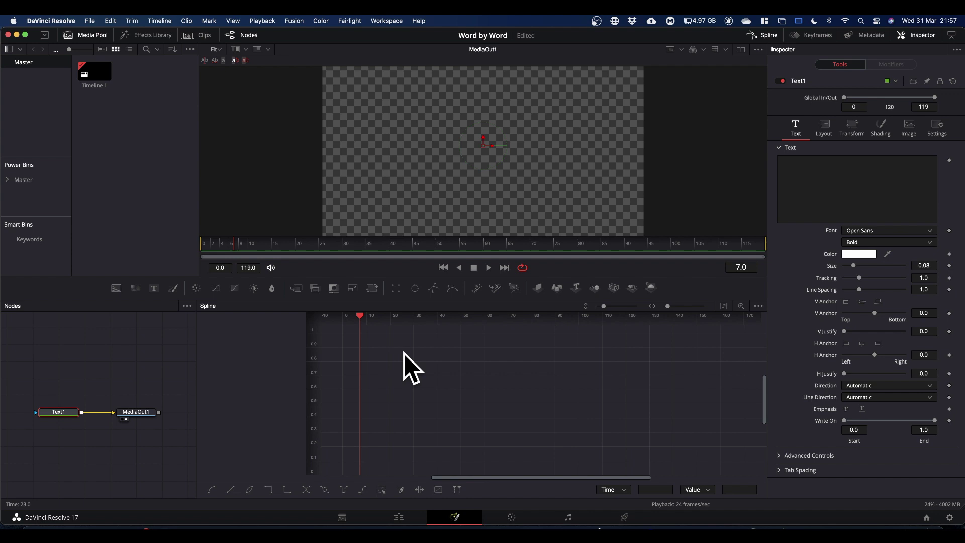
click(766, 39)
click(767, 36)
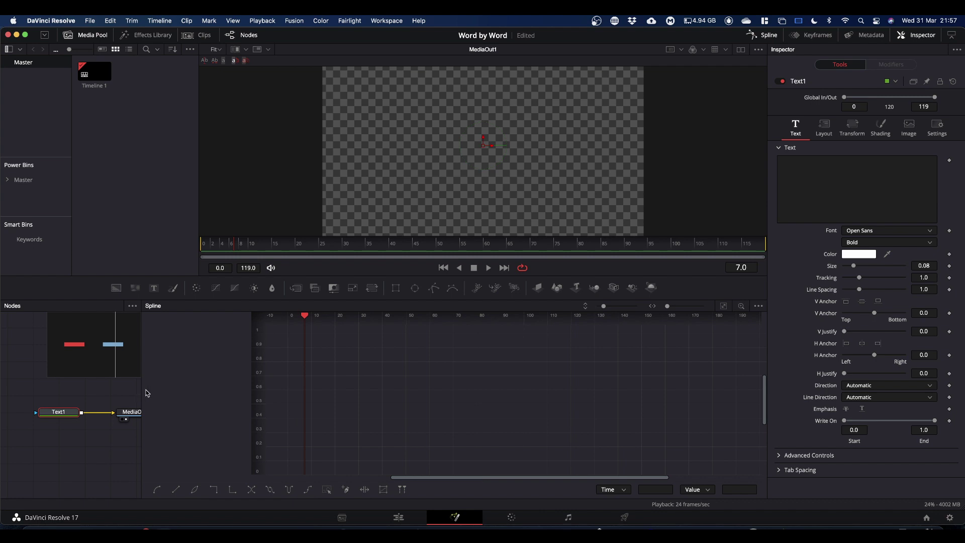
drag(71, 353, 92, 354)
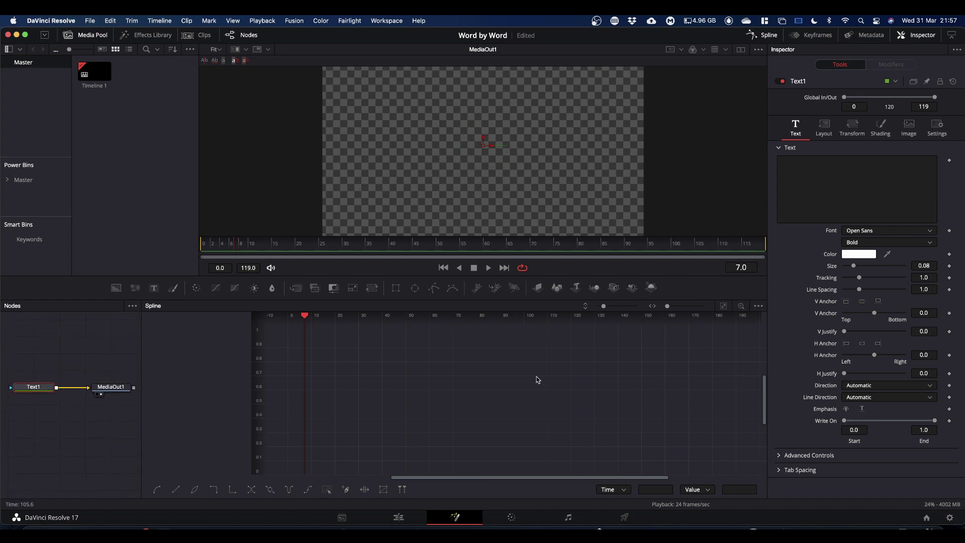
Paste 'Word by Word Animation' into Text1's Inspector text box.
right_click(797, 173)
mouse_move(814, 181)
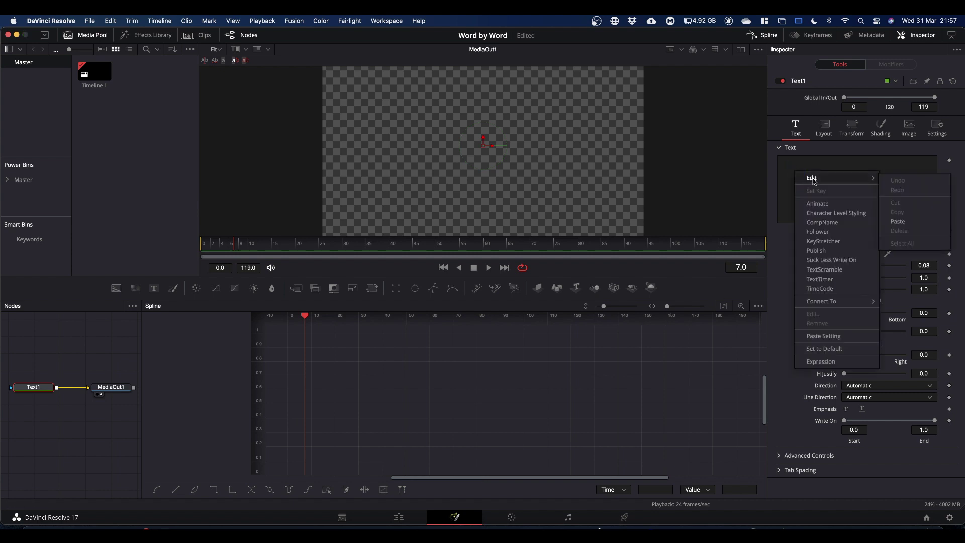
click(898, 222)
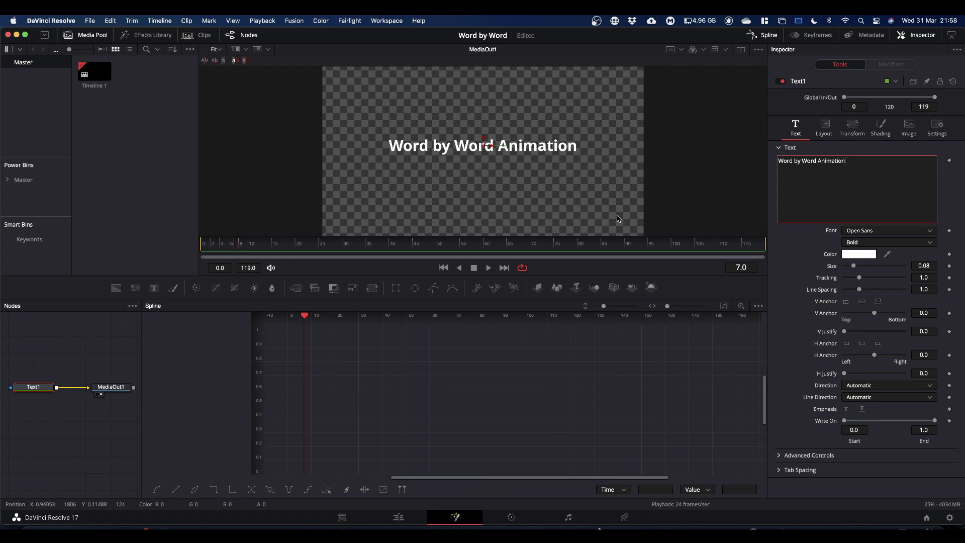
click(858, 190)
Add a Follower modifier to the text and set its Timing Order to Manual Curve.
right_click(843, 183)
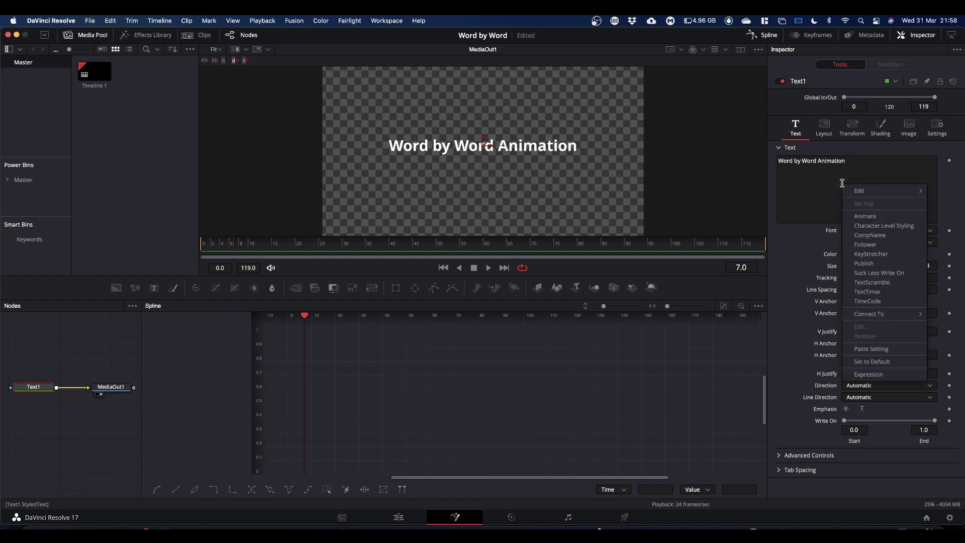
click(866, 245)
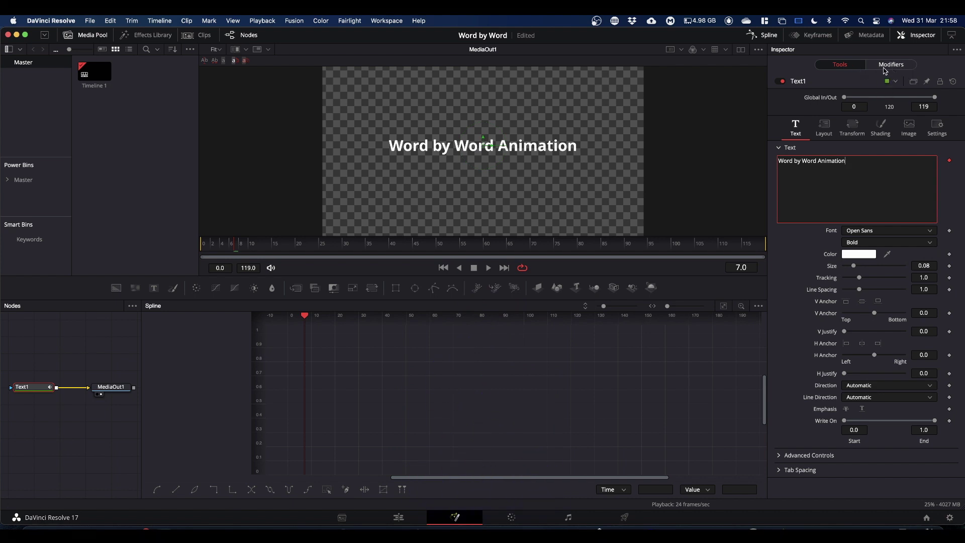
click(890, 66)
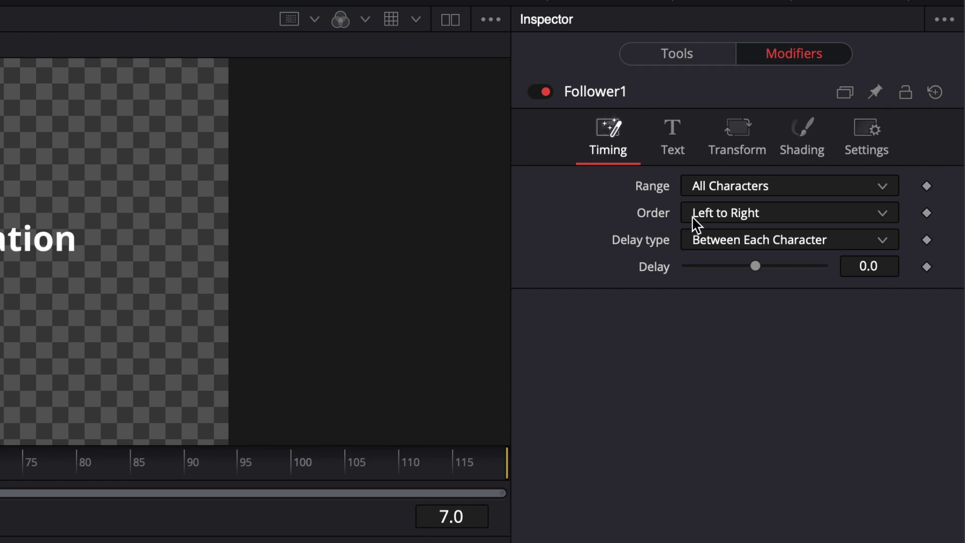
click(712, 214)
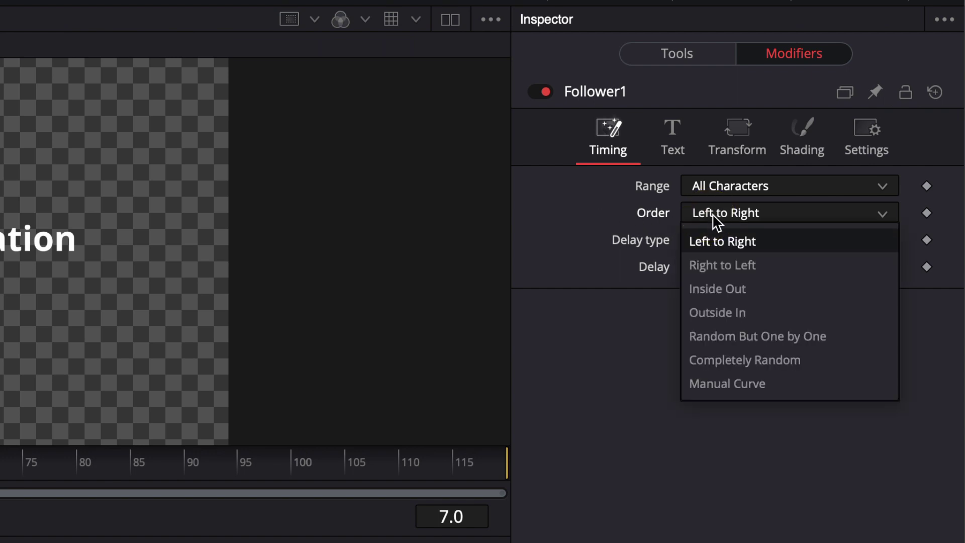
click(721, 382)
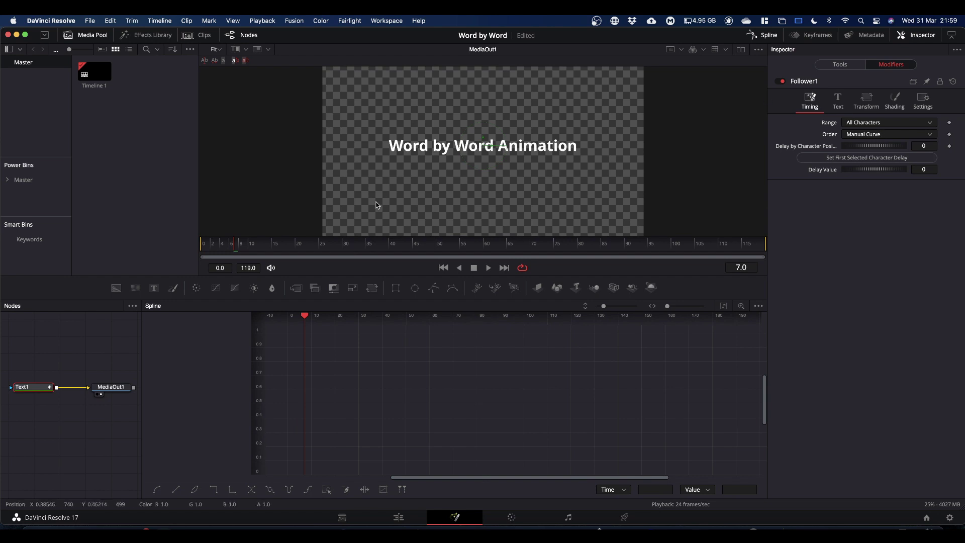
At frame 0, keyframe Delay by Character Position and give the first 'Word' zero delay.
click(340, 245)
drag(363, 247, 166, 267)
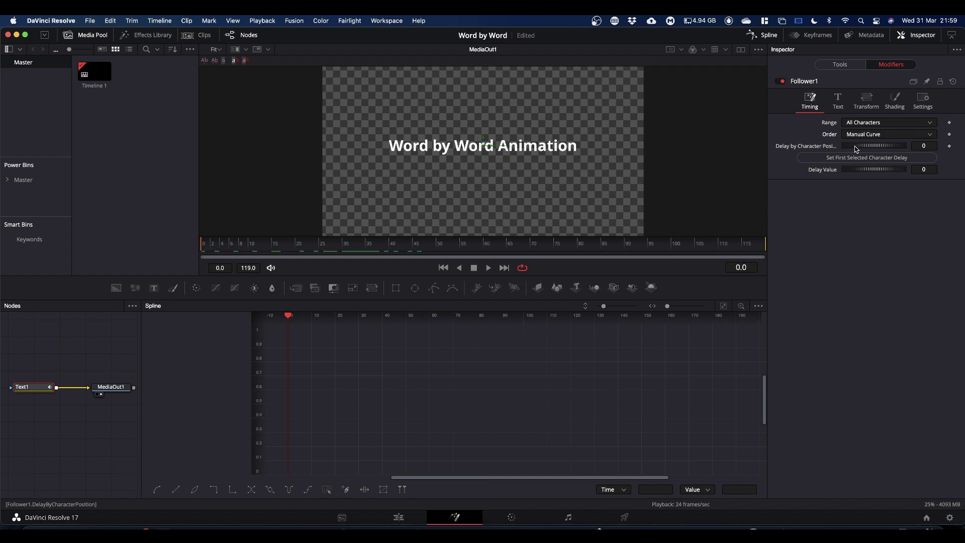
click(949, 146)
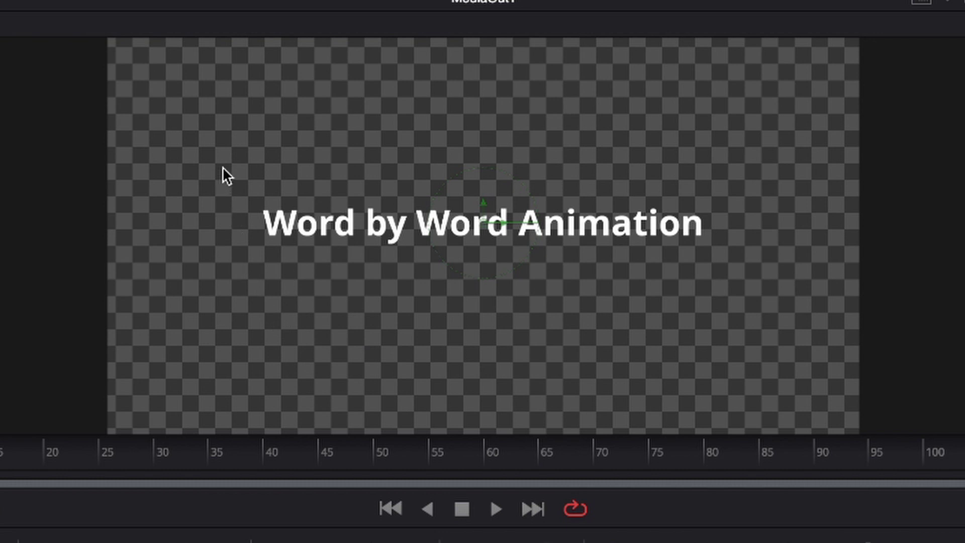
drag(223, 167, 360, 282)
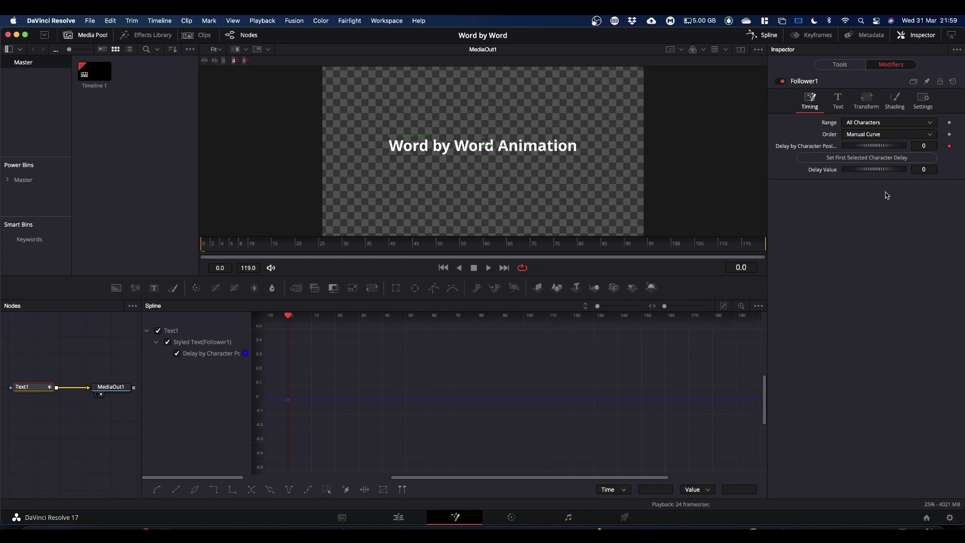
click(877, 158)
Select 'by' in the viewer and set its first-character delay to 10.
drag(434, 129, 453, 173)
click(923, 169)
key(BackSpace)
text(10)
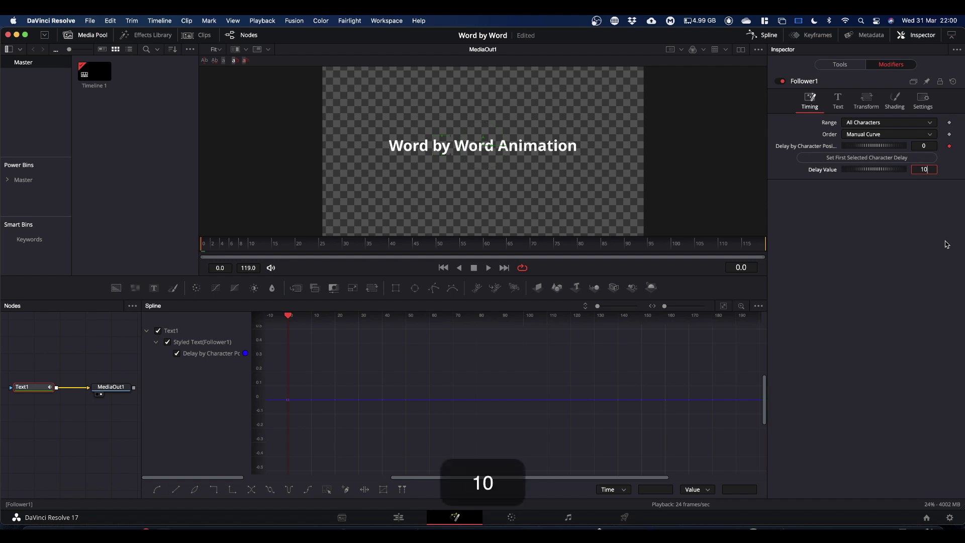
click(896, 245)
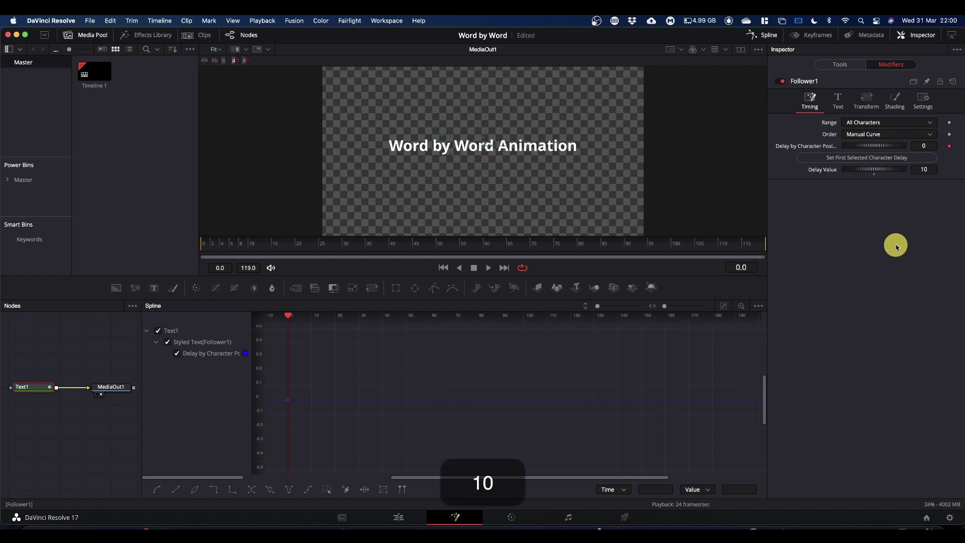
click(862, 160)
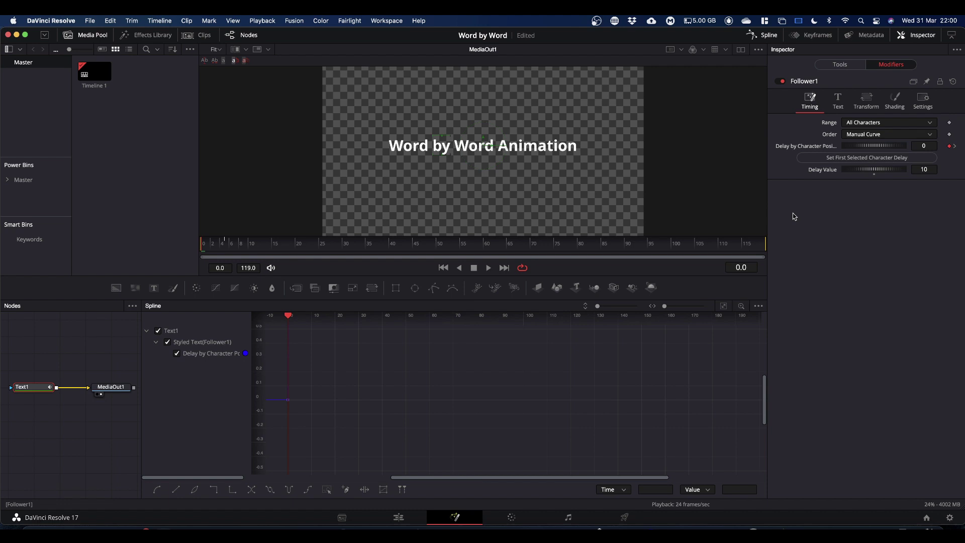
Select the second 'Word' and set its first-character delay to 20.
drag(455, 120, 492, 173)
click(924, 170)
key(BackSpace)
text(2)
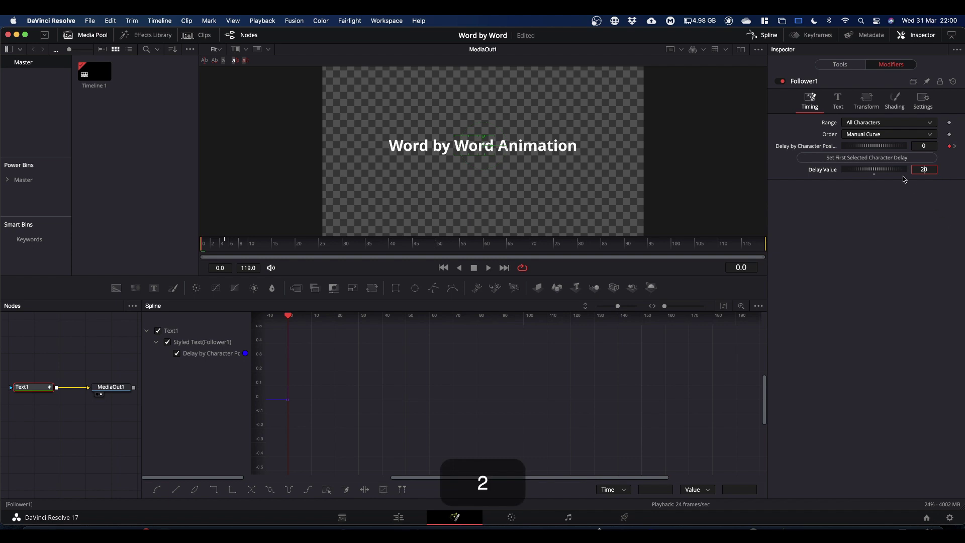
click(905, 232)
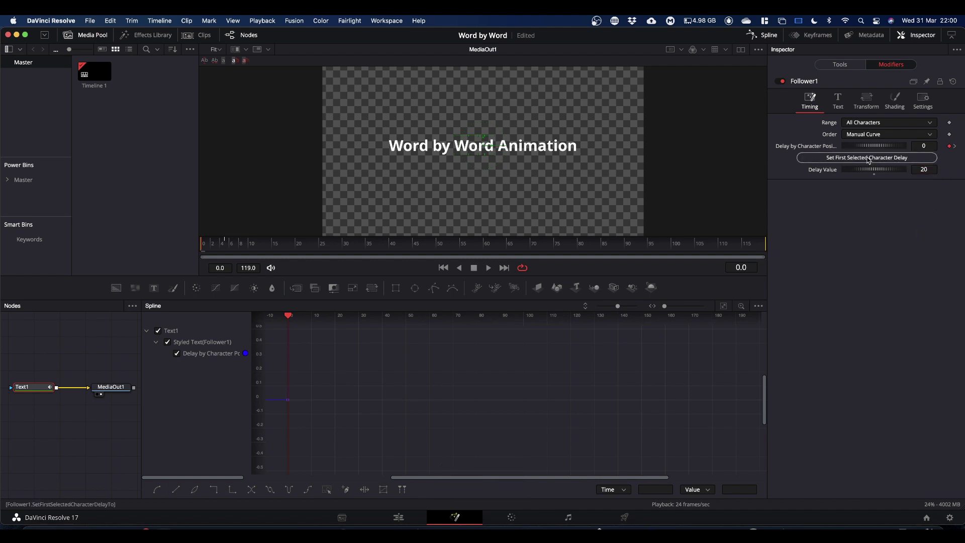
click(868, 159)
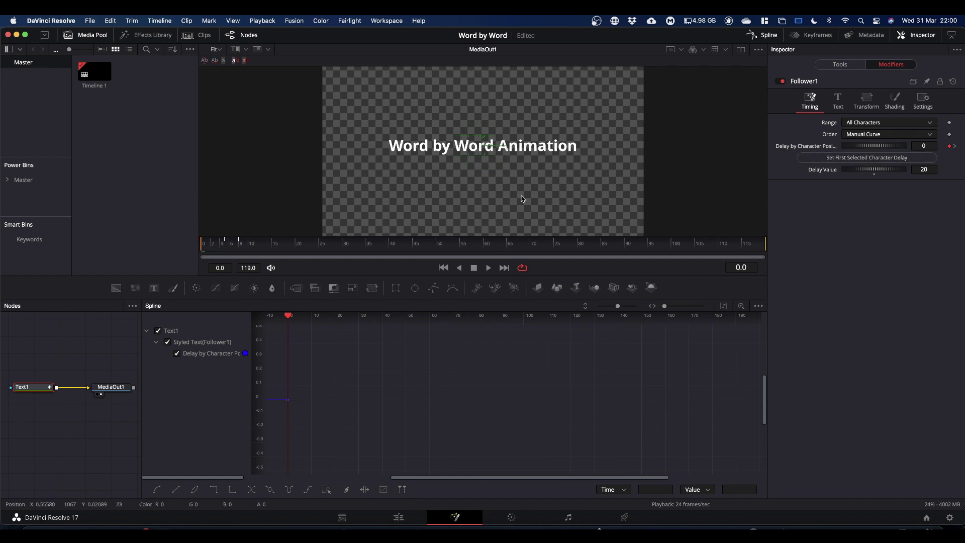
Select 'Animation' and set its first-character delay to 30.
drag(498, 122, 584, 174)
click(925, 169)
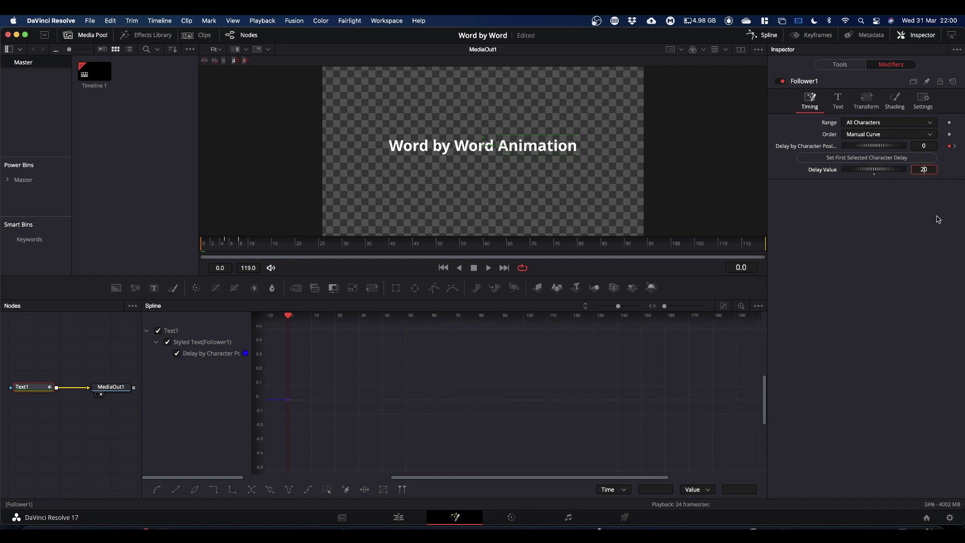
key(BackSpace)
text(3)
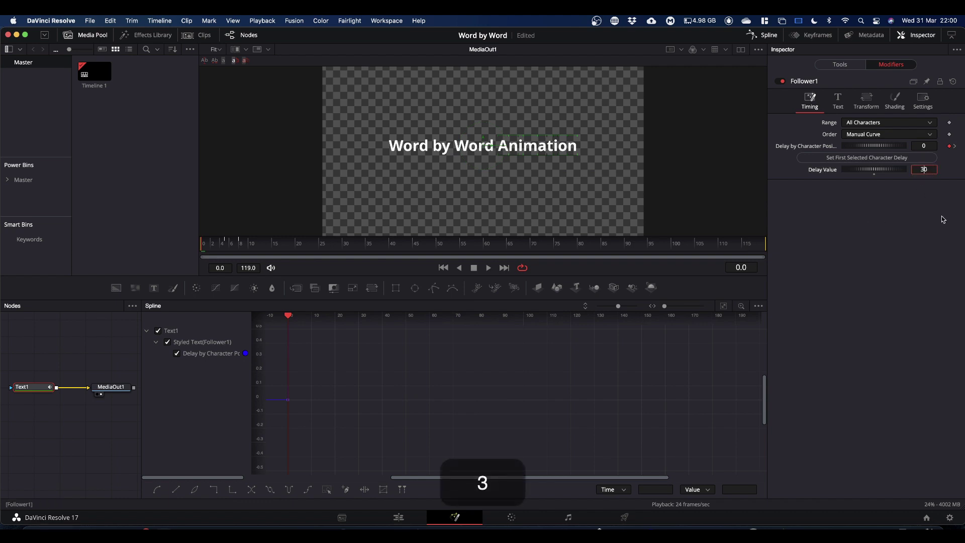
click(922, 270)
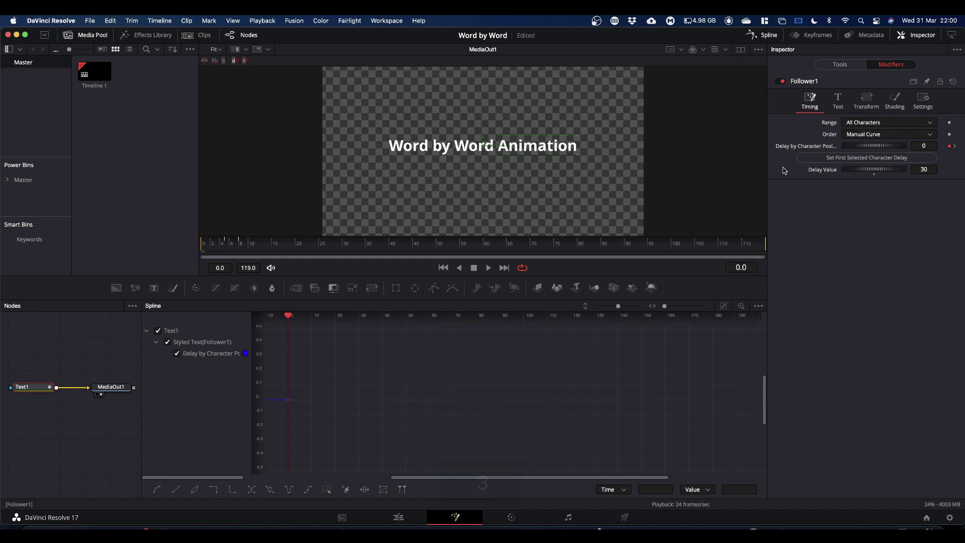
click(862, 159)
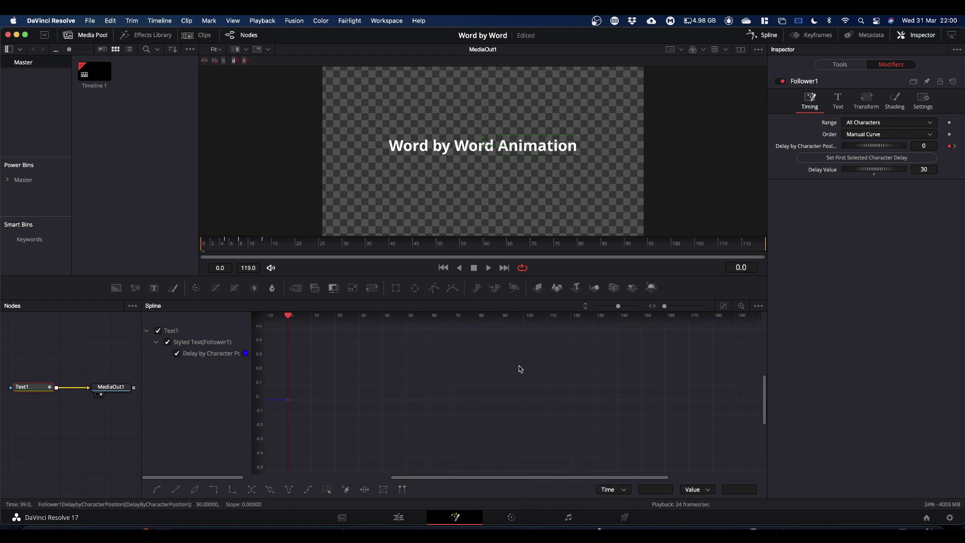
Fit the delay curve, make all its keyframes Step In, and save the project.
click(725, 307)
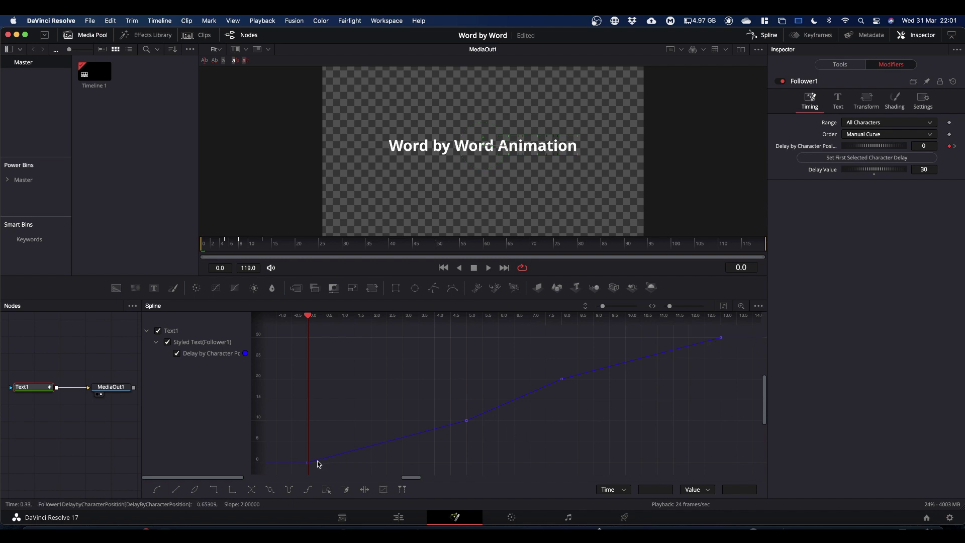
drag(299, 471, 730, 331)
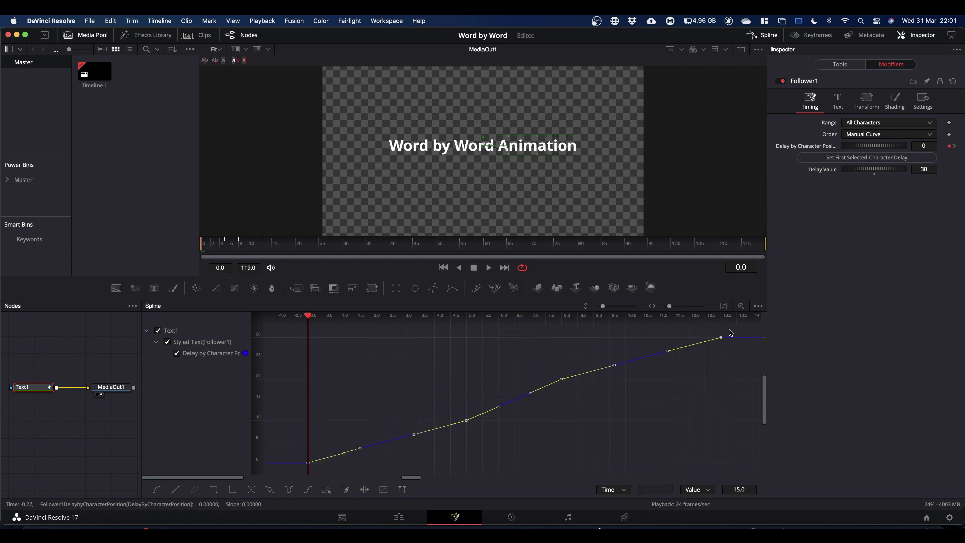
click(215, 490)
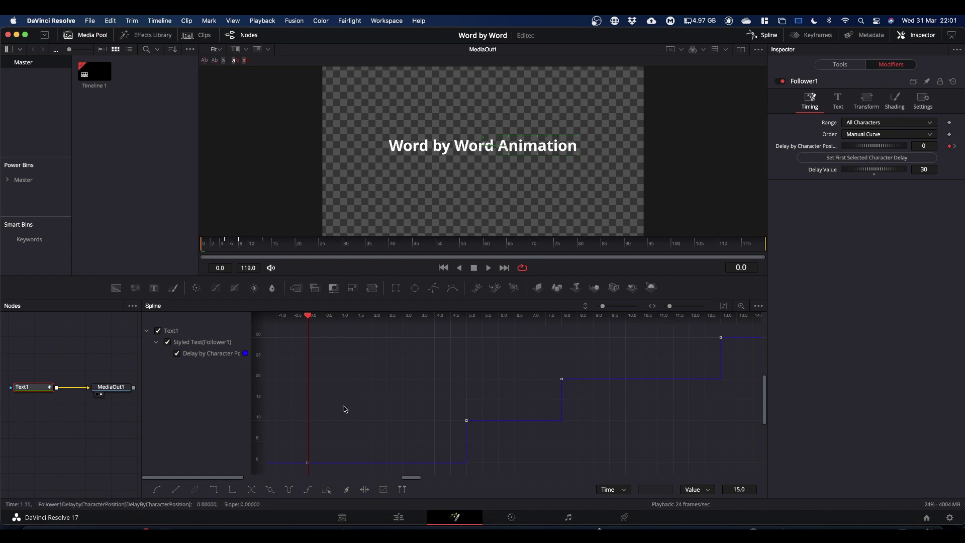
key(super+s)
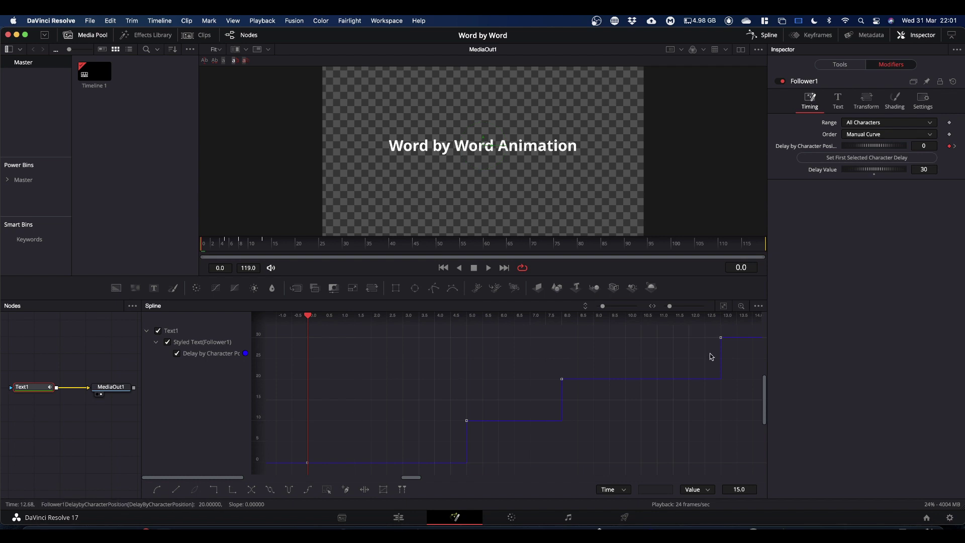
In the Follower's Shading Position settings, keyframe Offset to create a Path1 modifier.
click(896, 102)
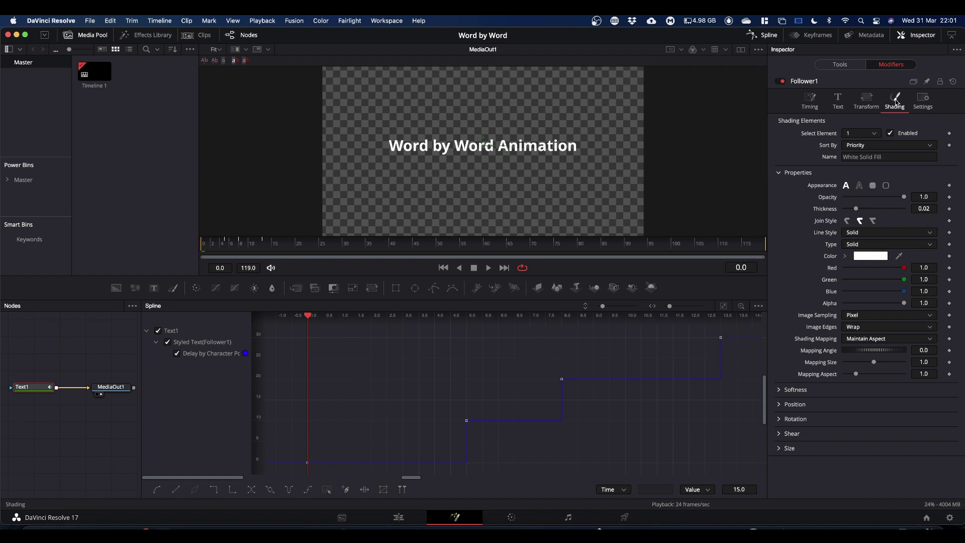
click(780, 405)
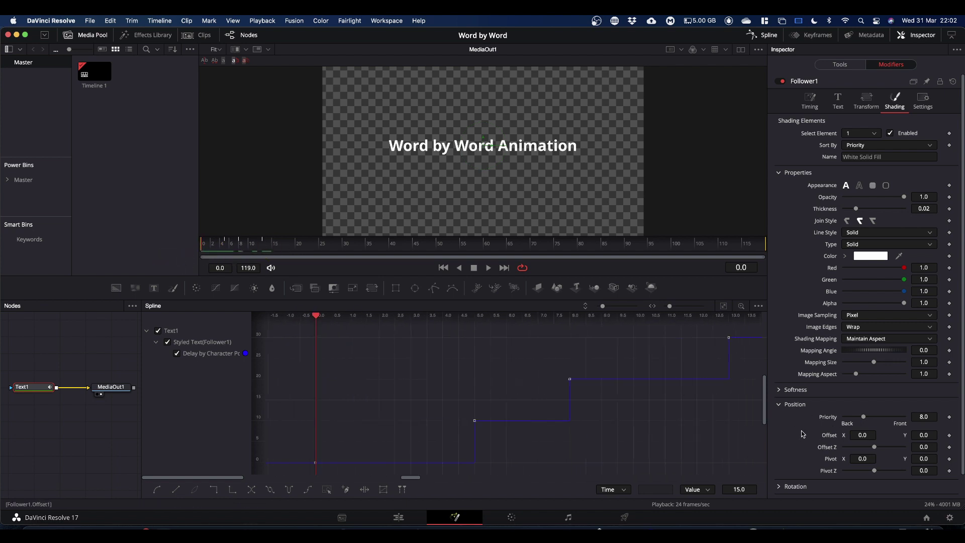
click(950, 437)
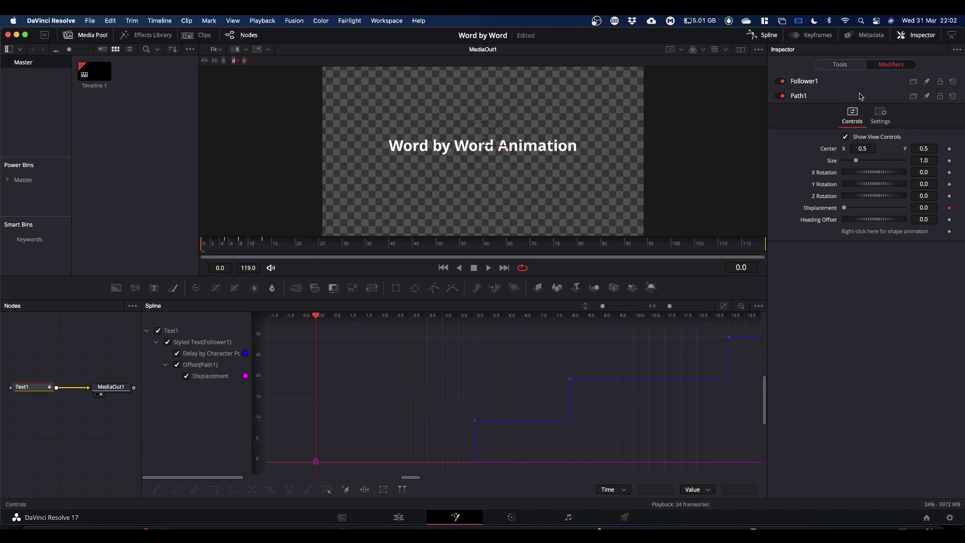
Set Offset Y to -1.0 at frame 10, then return the playhead to frame 0.
click(804, 81)
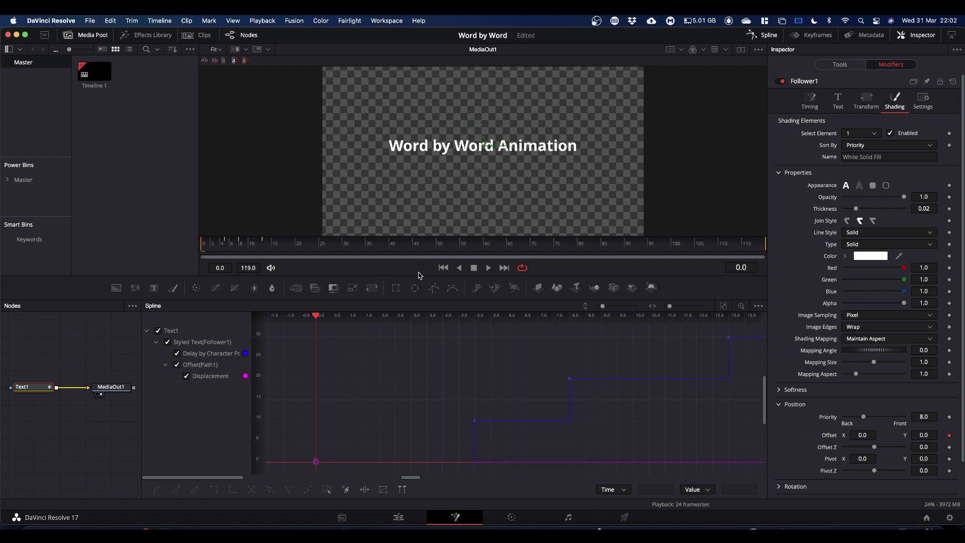
drag(222, 252, 250, 254)
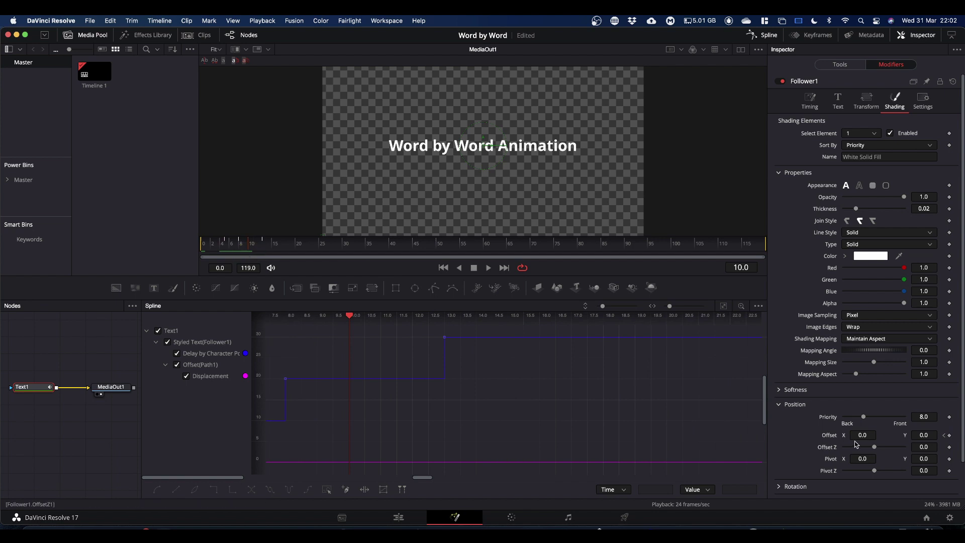
drag(930, 435, 786, 436)
click(922, 435)
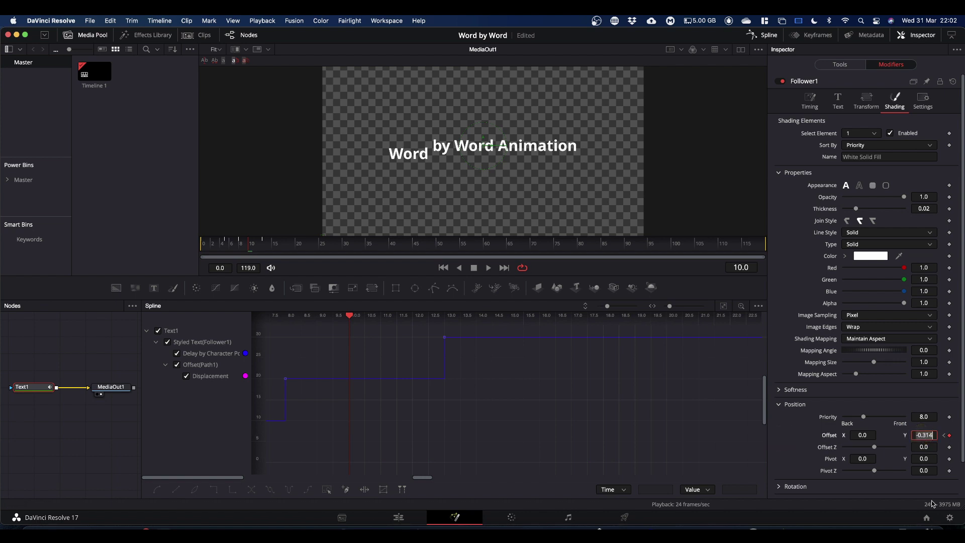
text(-1)
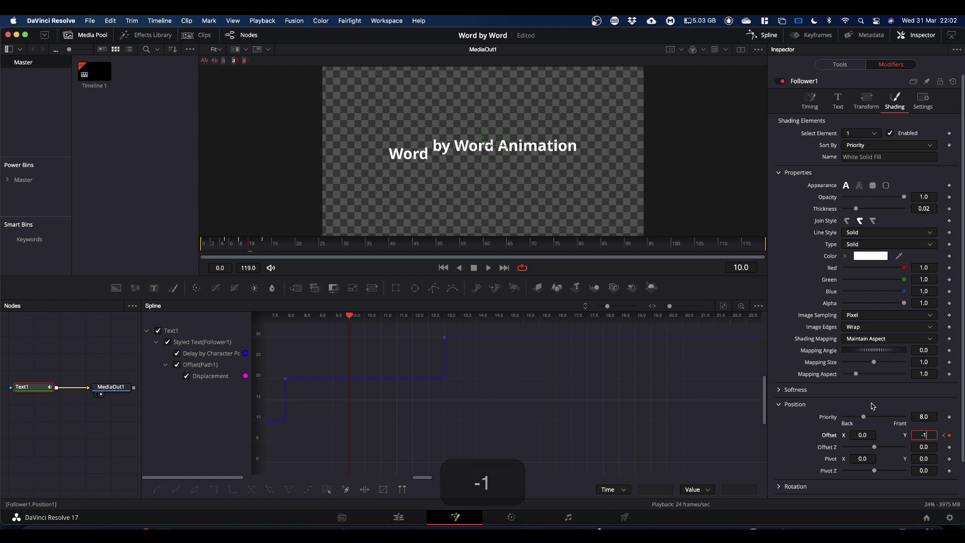
key(Return)
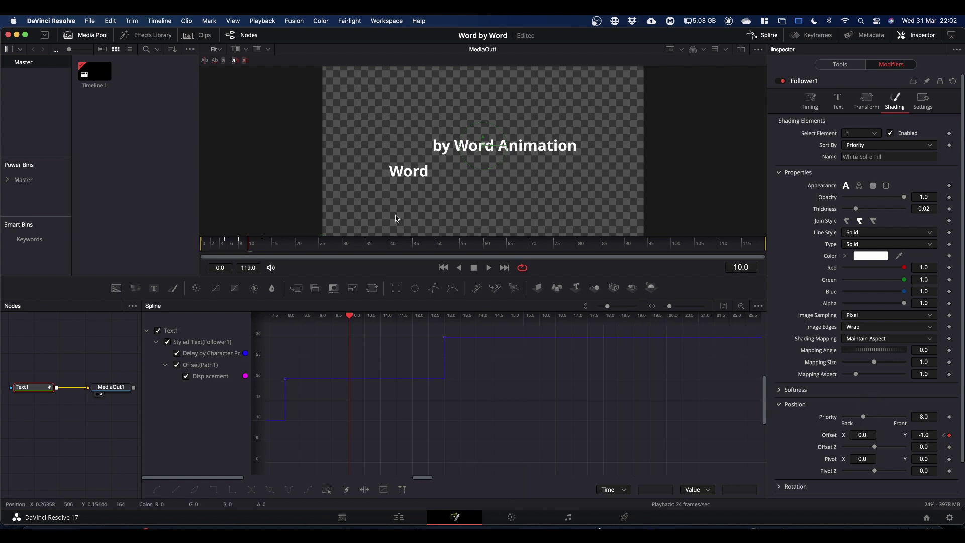
drag(248, 251, 181, 255)
Play and stop the drop-in preview, then scrub from frame 0 to frame 10.
key(space)
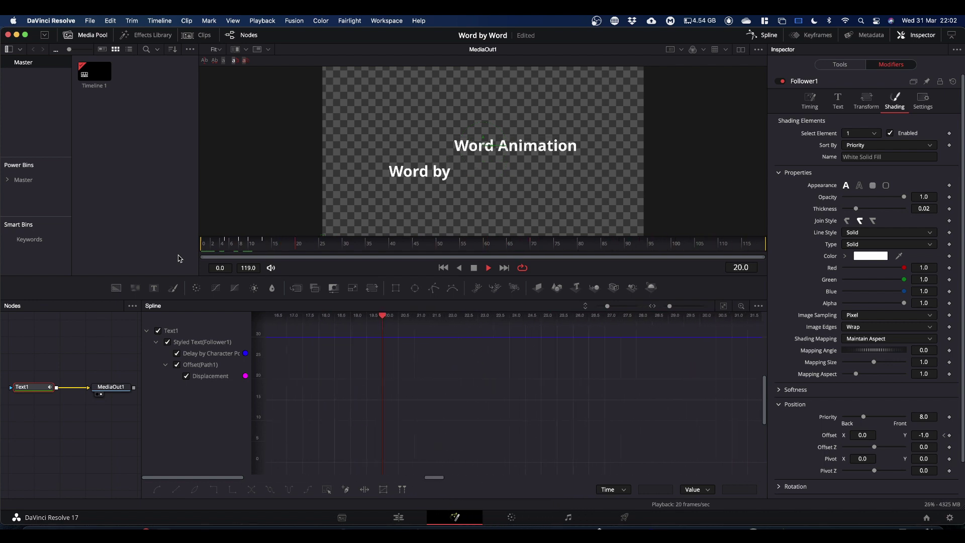
key(space)
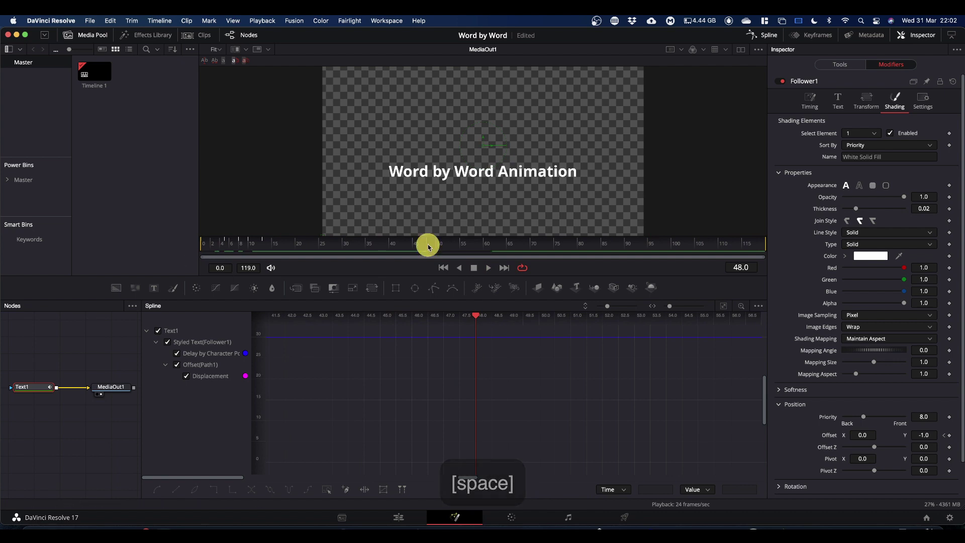
drag(427, 243, 183, 261)
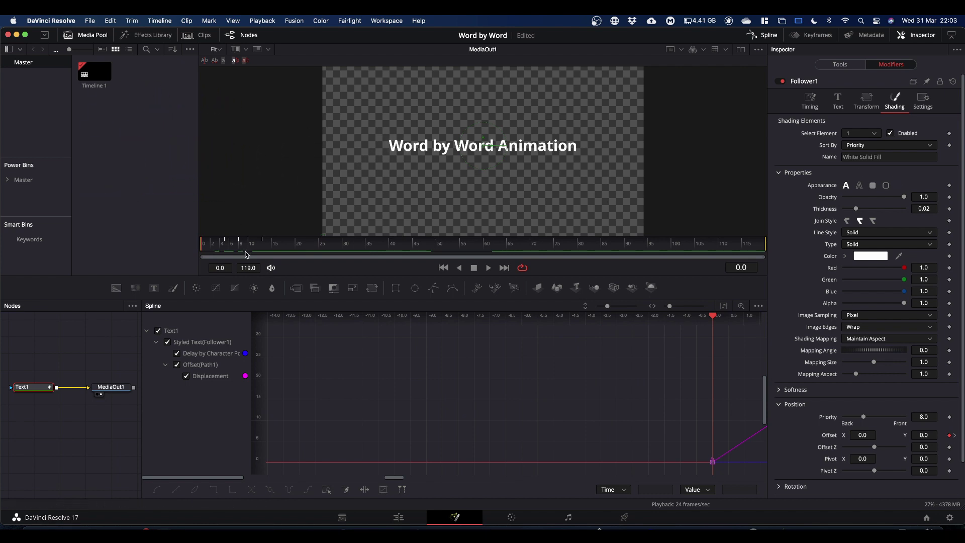
drag(246, 250, 251, 249)
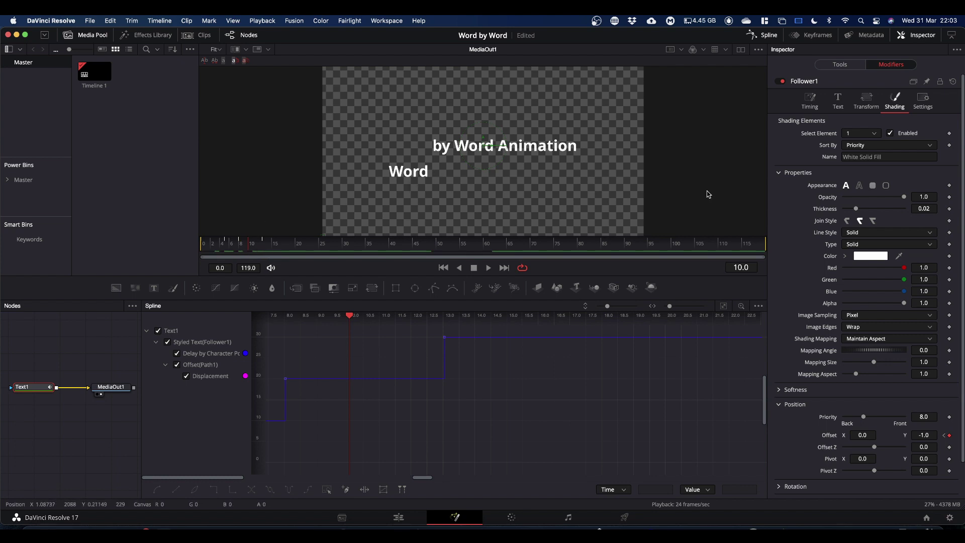
Keyframe Follower1's Opacity at 1.0 on frame 10 and 0.0 on frame 0, then play the fade-in.
click(950, 198)
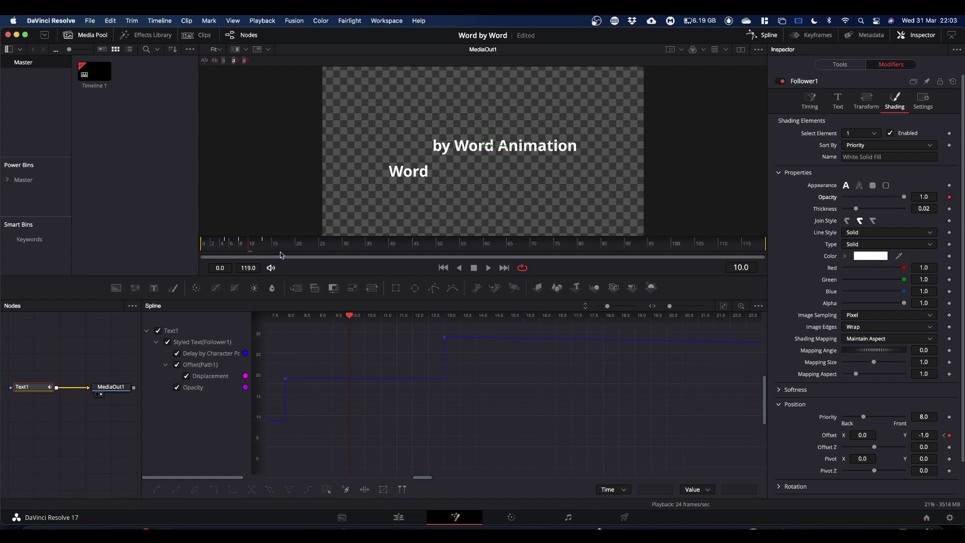
drag(249, 251, 168, 248)
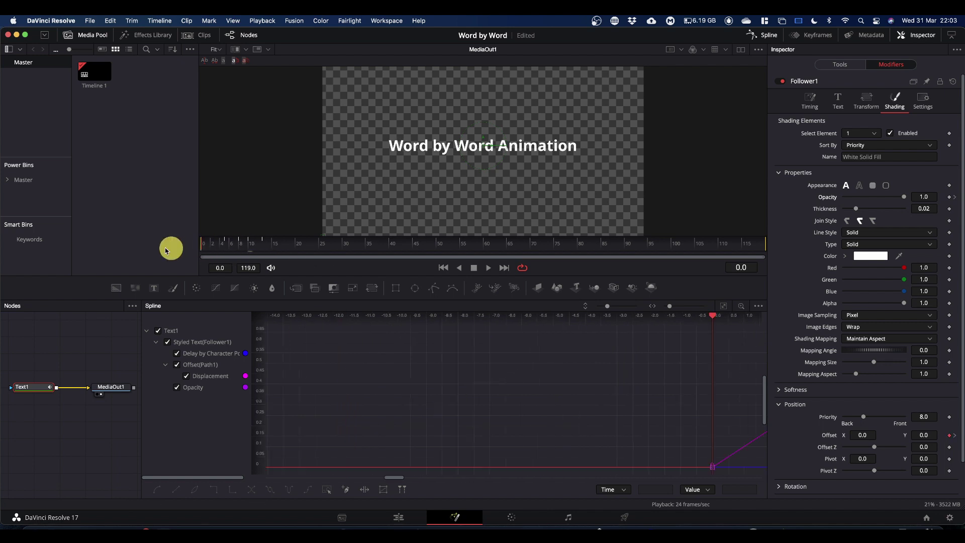
drag(904, 197, 780, 198)
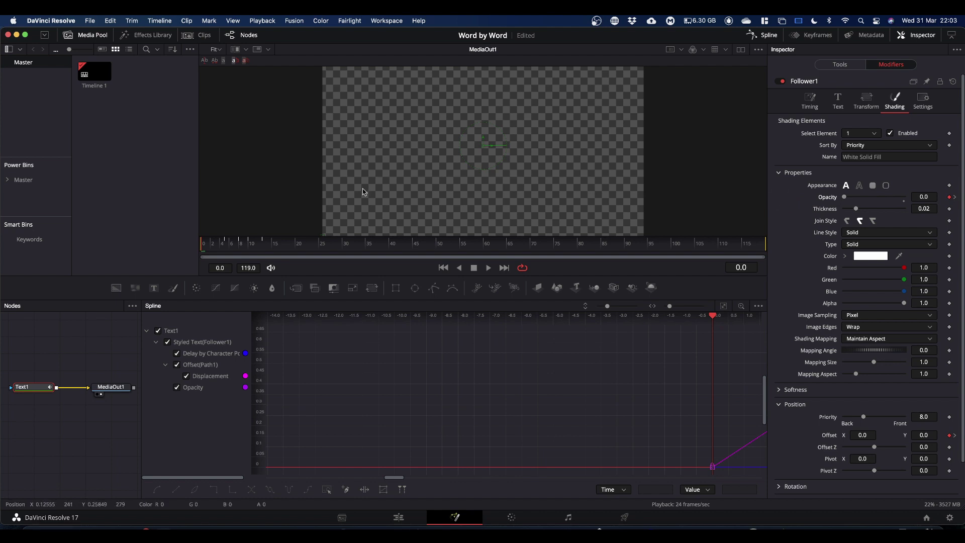
key(space)
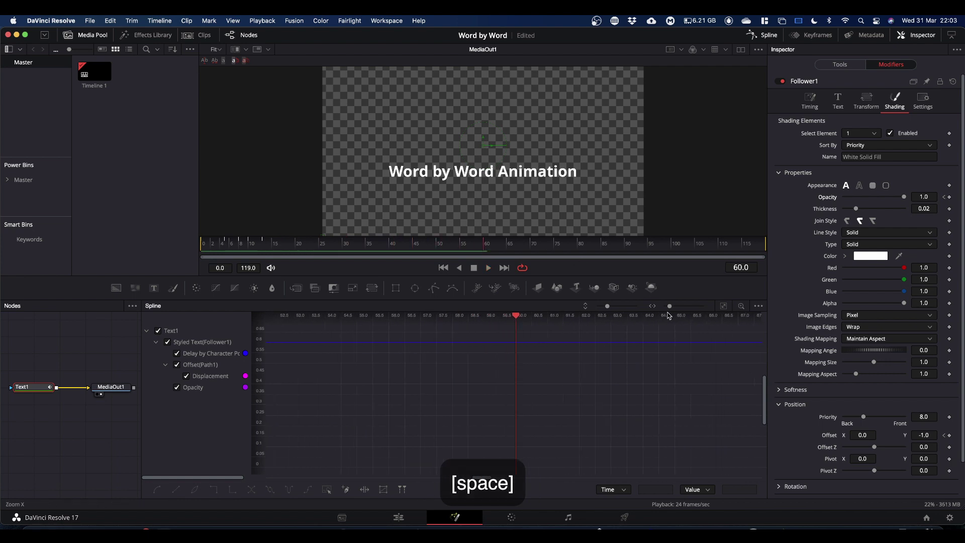
Smooth all the Follower1 animation keyframes in the Spline and set Ease In and Ease Out to 60.
click(725, 307)
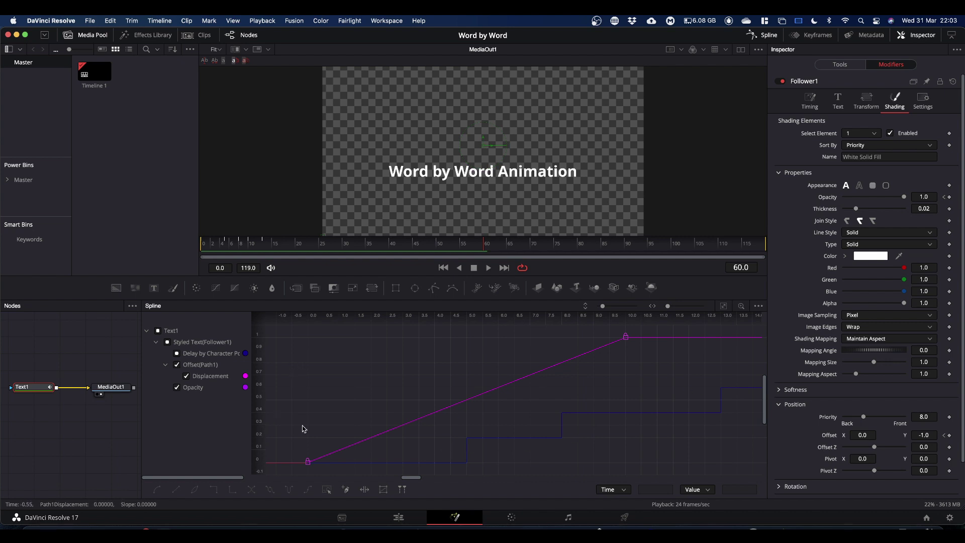
click(308, 461)
click(443, 399)
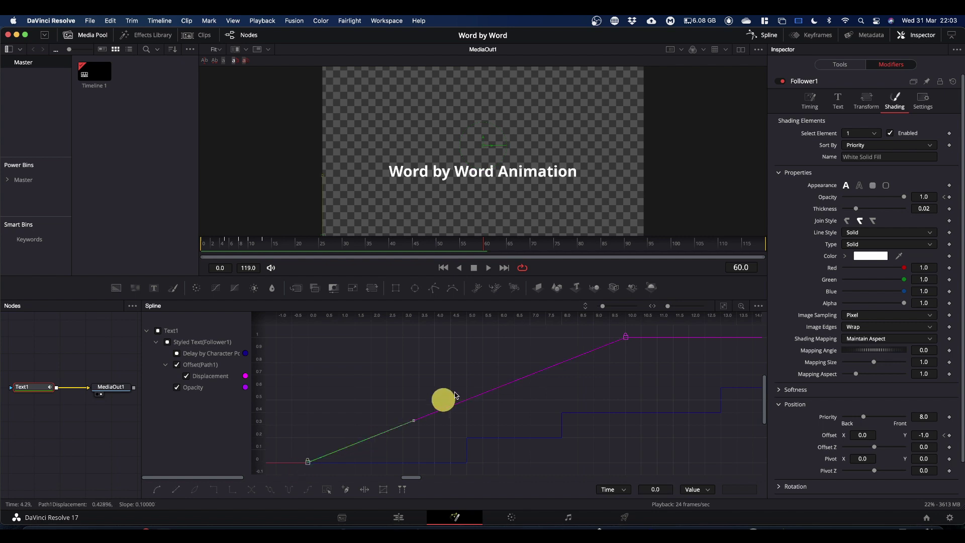
click(479, 381)
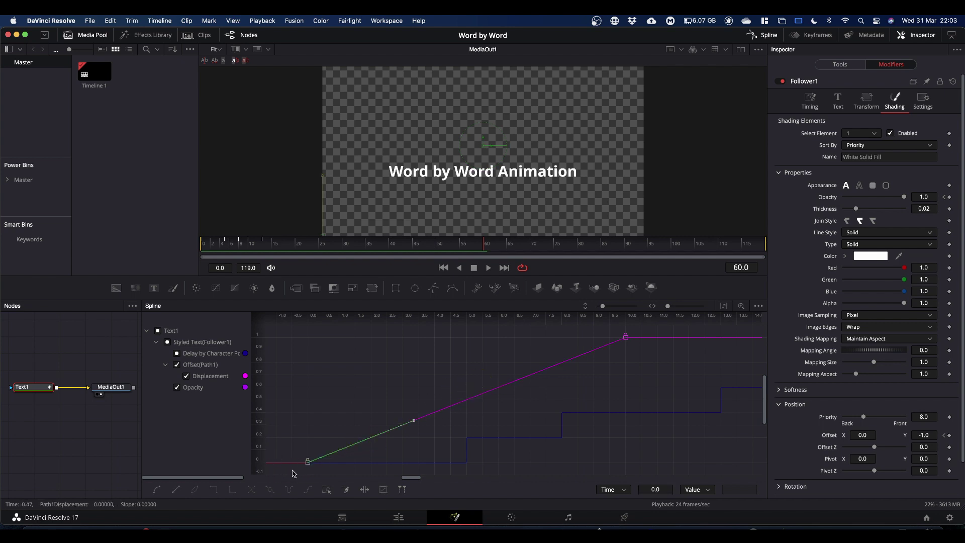
drag(292, 471, 646, 330)
key(shift+s)
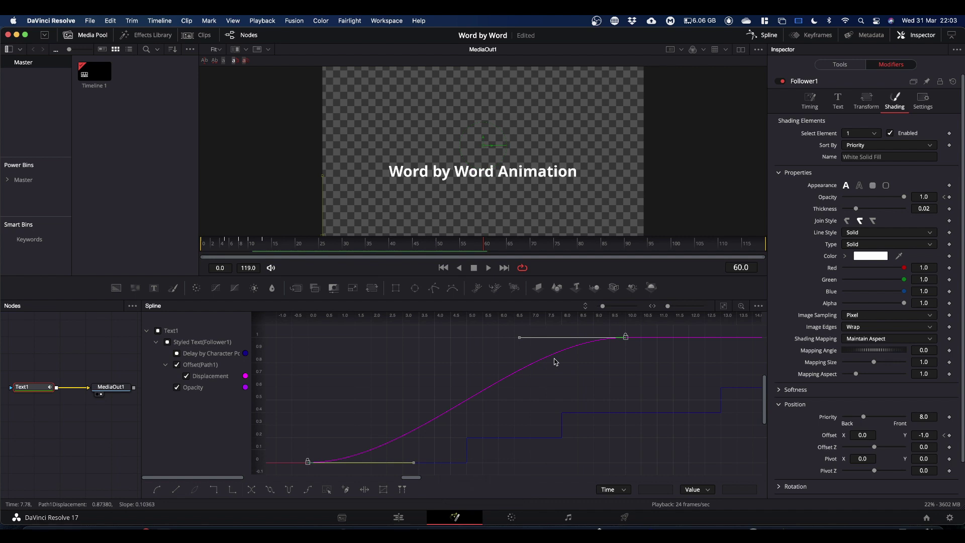
key(t)
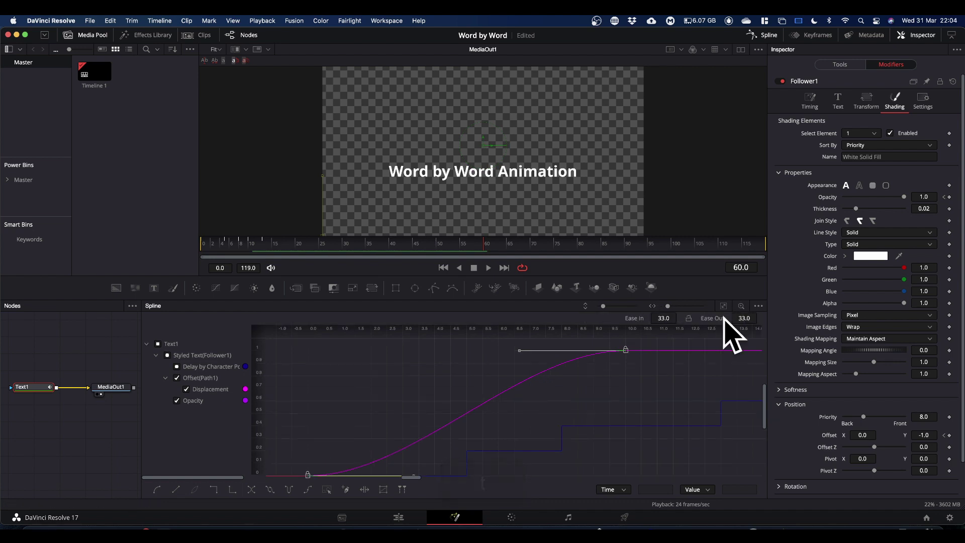
drag(664, 318, 873, 314)
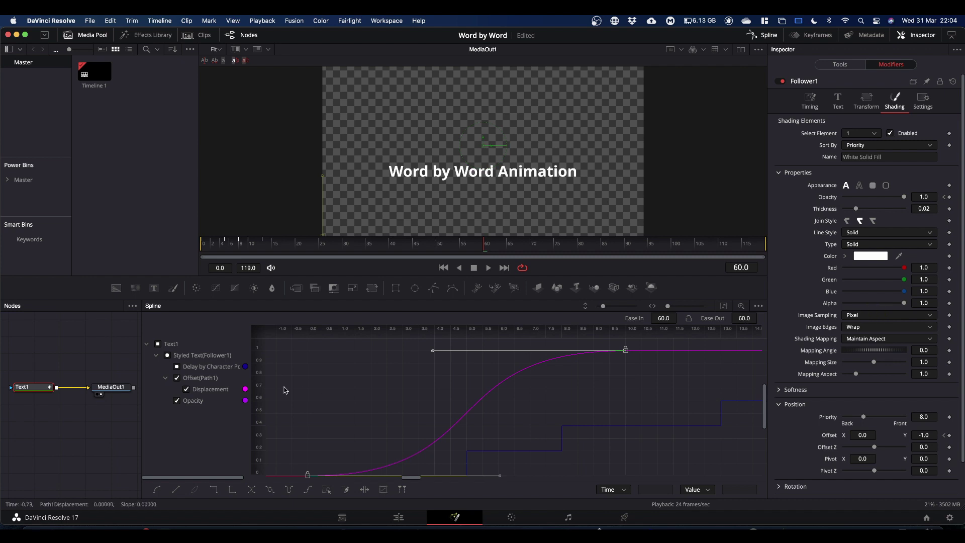
key(space)
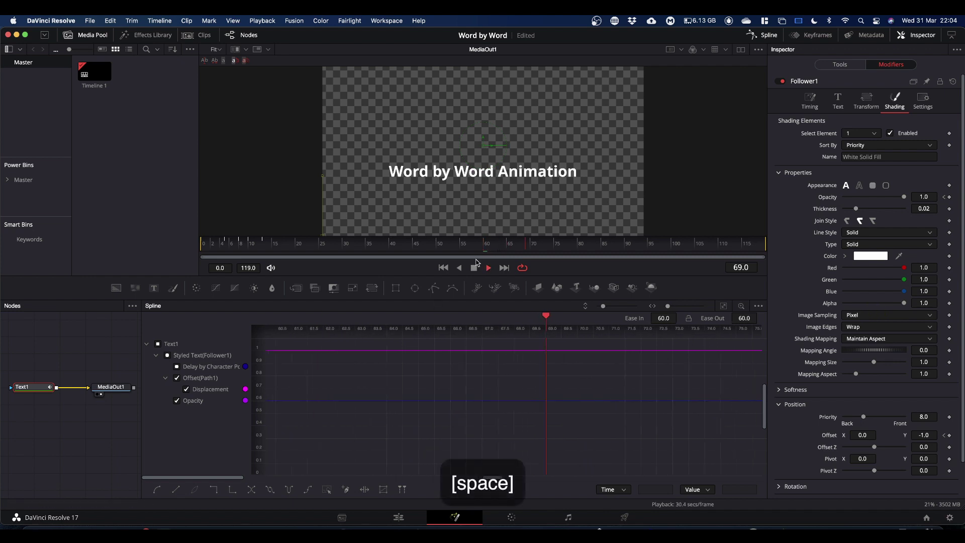